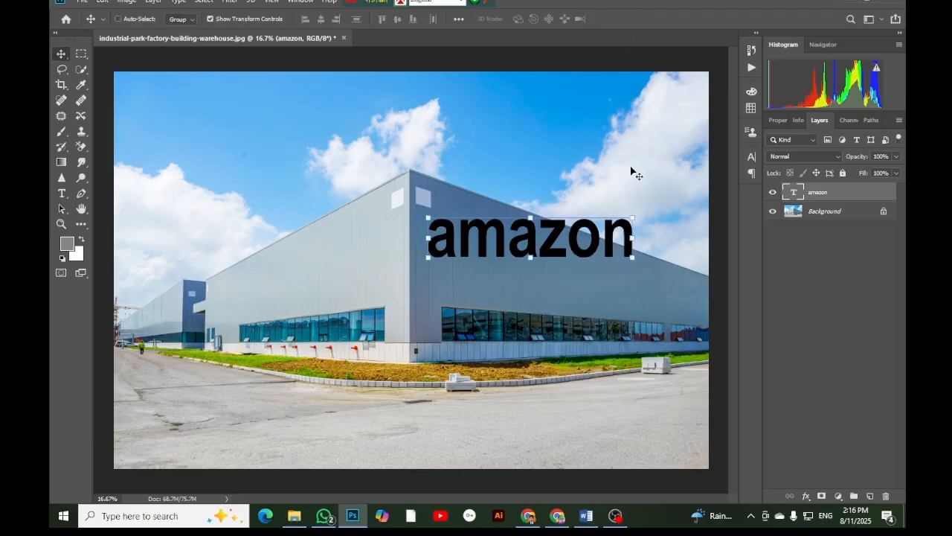
- Convert the amazon text layer over the warehouse to a shape layer
left_click(102, 2)
mouse_move(143, 277)
left_click(633, 257)
right_click(614, 247)
right_click(796, 192)
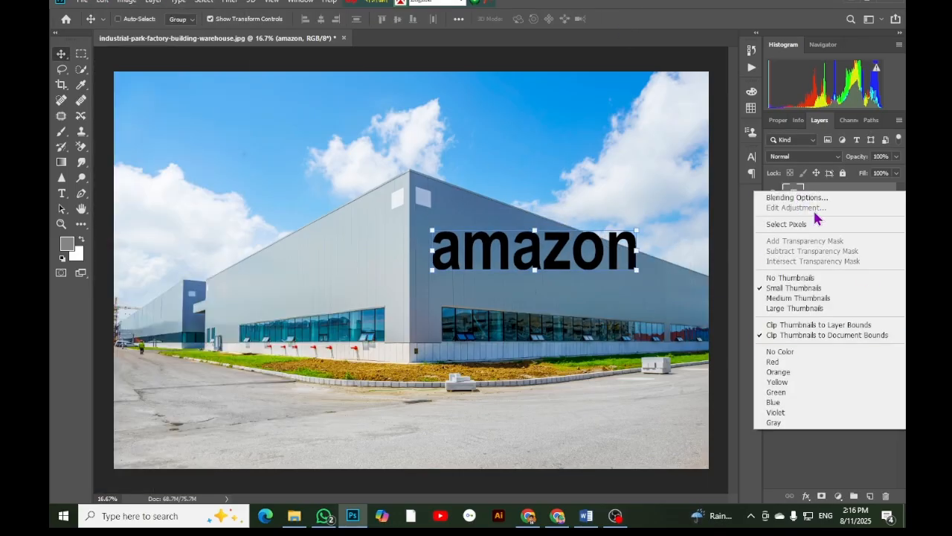
left_click(708, 195)
right_click(822, 195)
left_click(703, 208)
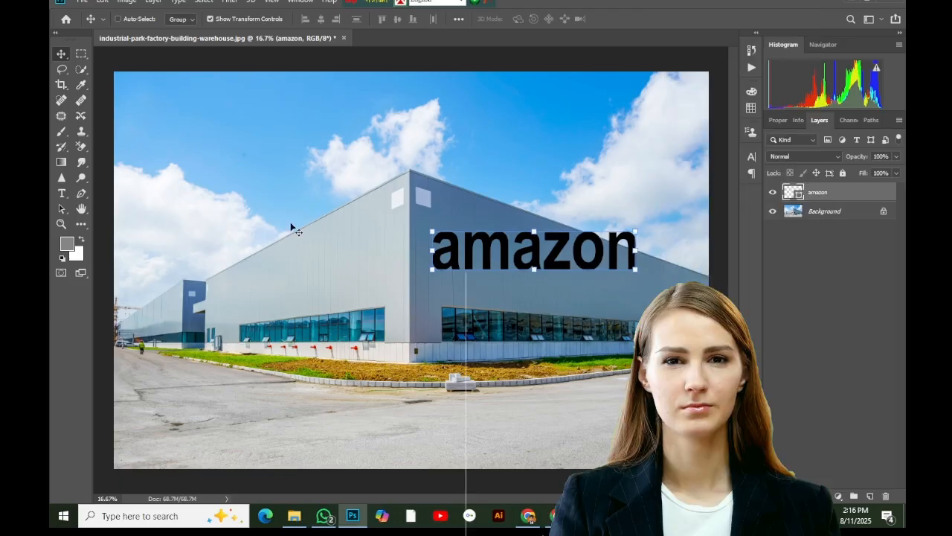
- Apply a Perspective transform to the amazon shape, pulling the lower corner at the end of the word downward
left_click(102, 1)
mouse_move(149, 271)
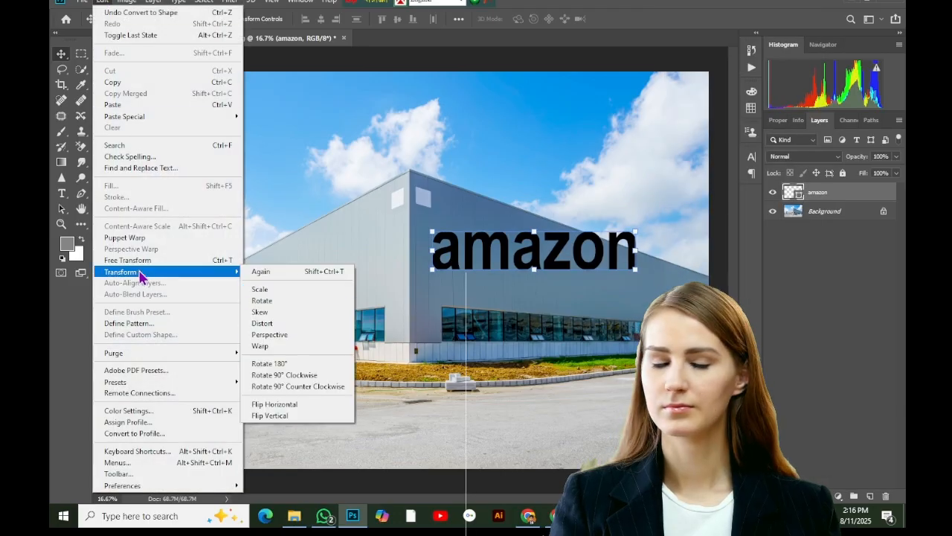
left_click(294, 336)
left_click_drag(634, 257, 636, 279)
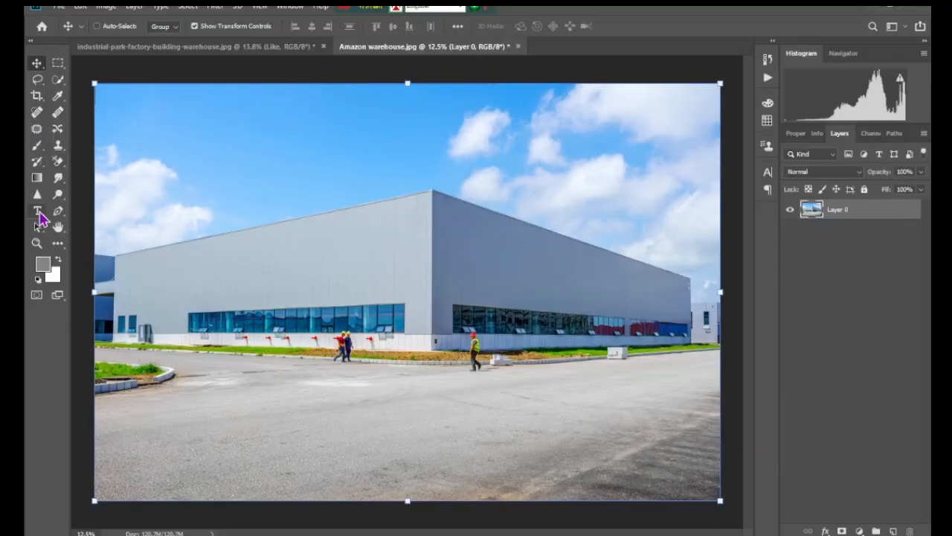
- Add a text layer reading "amazon" in the sky above the building's left wall in Amazon warehouse.jpg
left_click(38, 211)
left_click(265, 184)
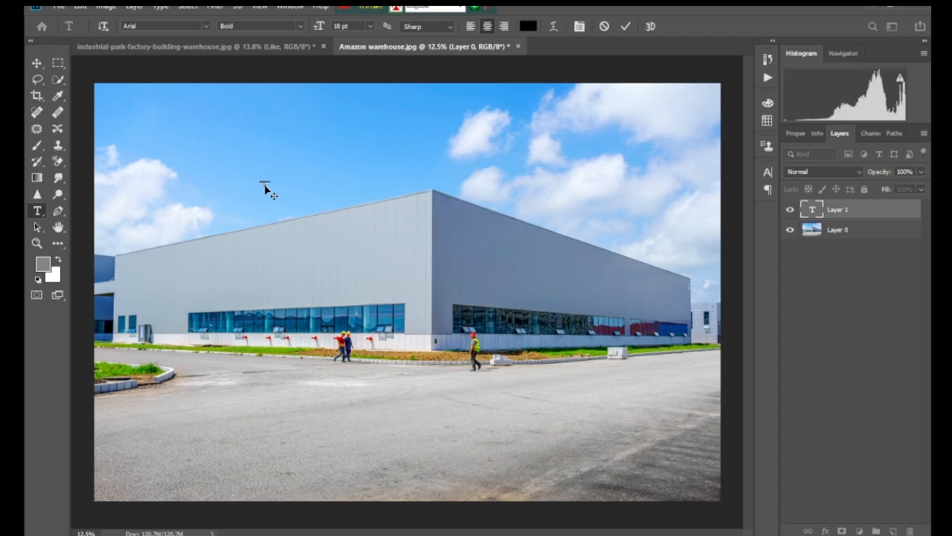
type("amazon")
left_click(36, 63)
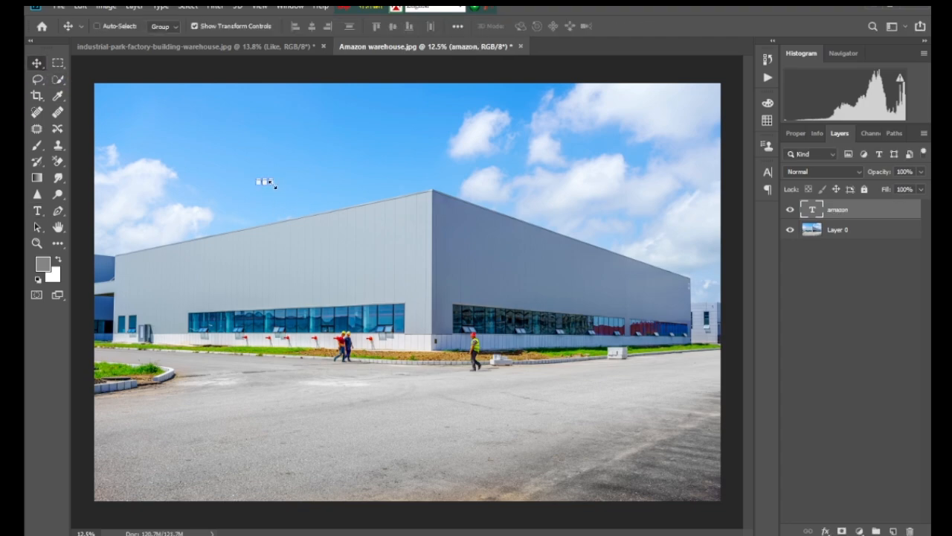
- Enlarge the amazon text to about 1436% and place it across the roofline of the building's left wall
left_click_drag(274, 184, 439, 254)
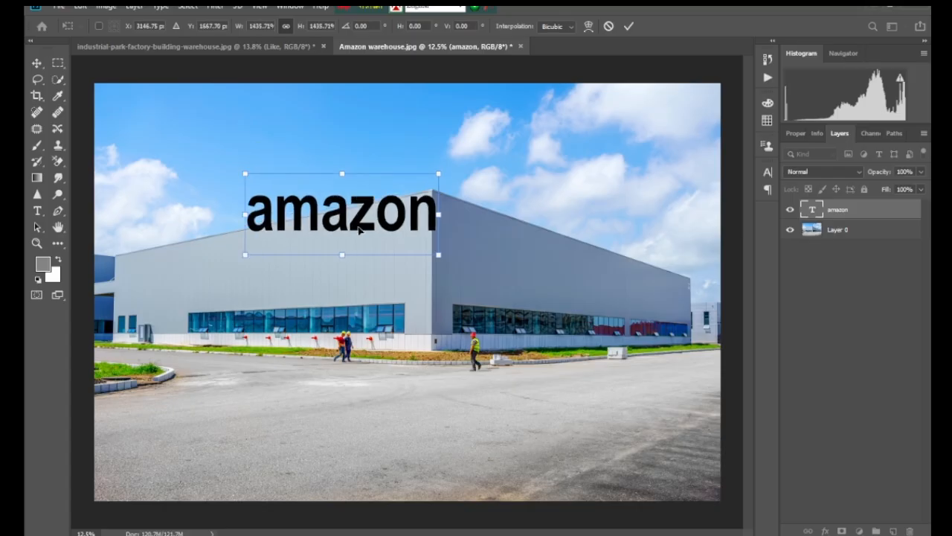
left_click_drag(359, 231, 336, 229)
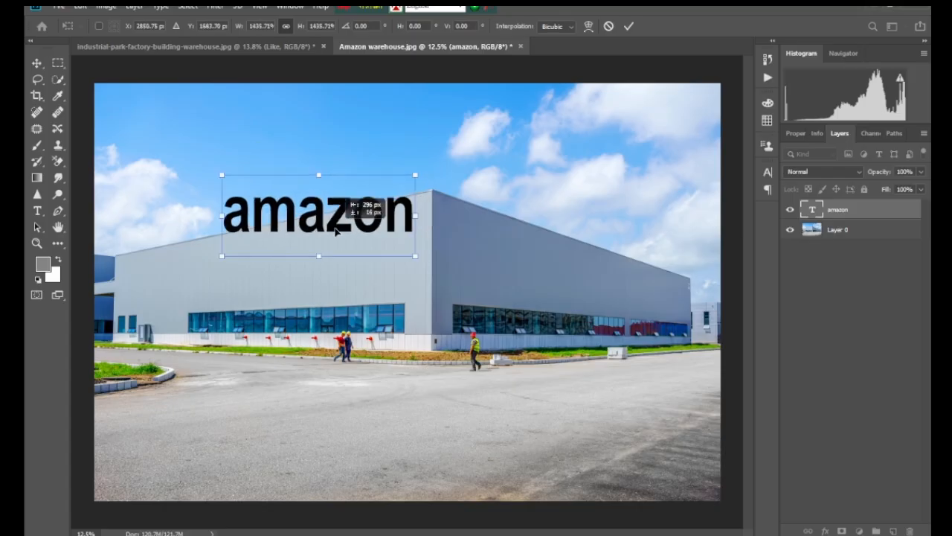
left_click(627, 27)
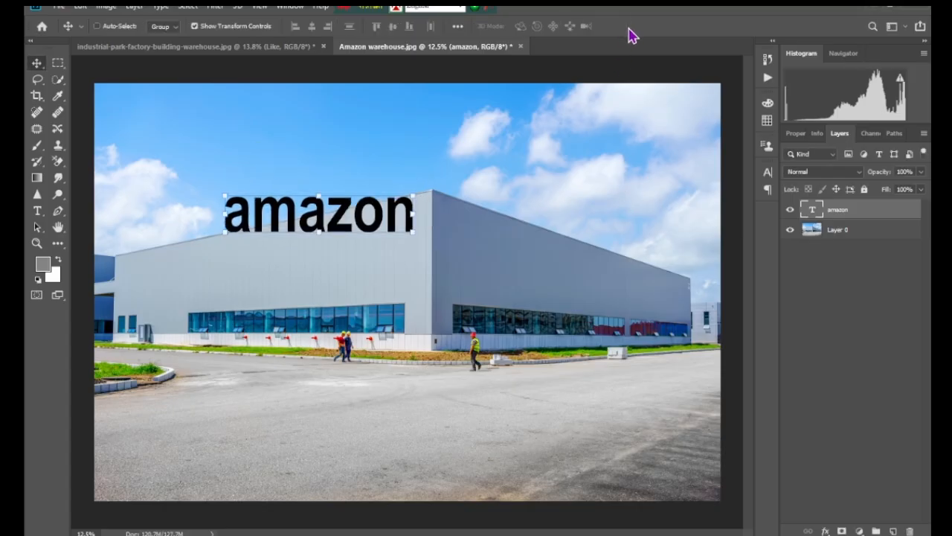
- Copy the amazon text's pixels and hide its layer, leaving Layer 0 active with nothing selected
right_click(814, 212)
left_click(814, 241)
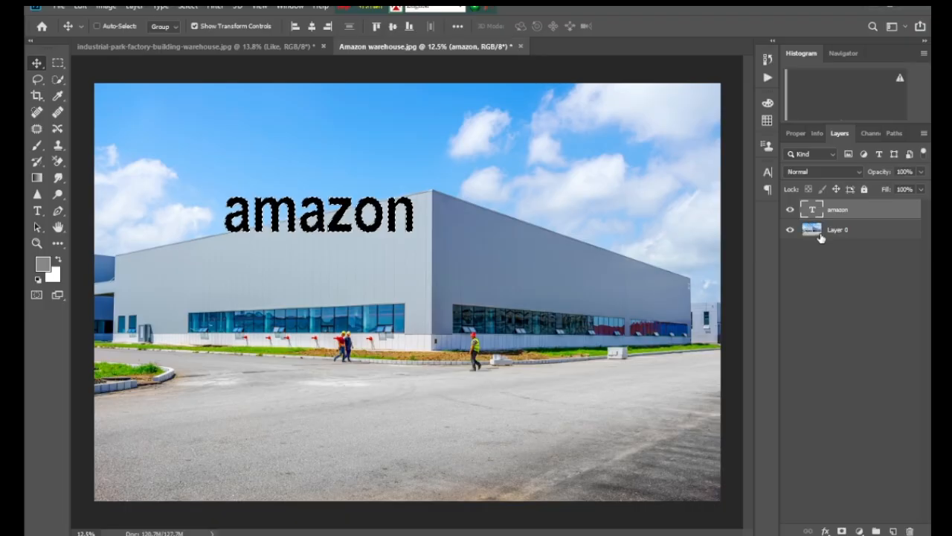
left_click(821, 237)
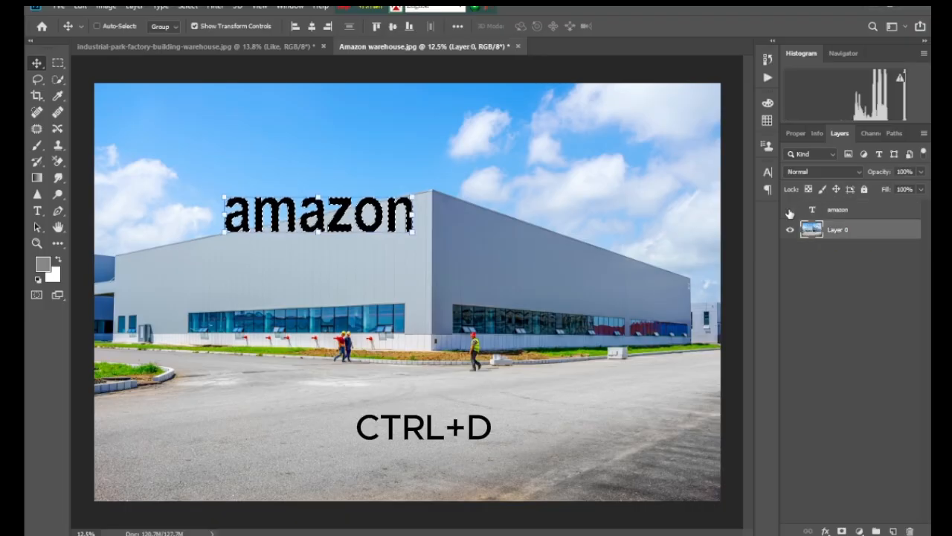
left_click(790, 211)
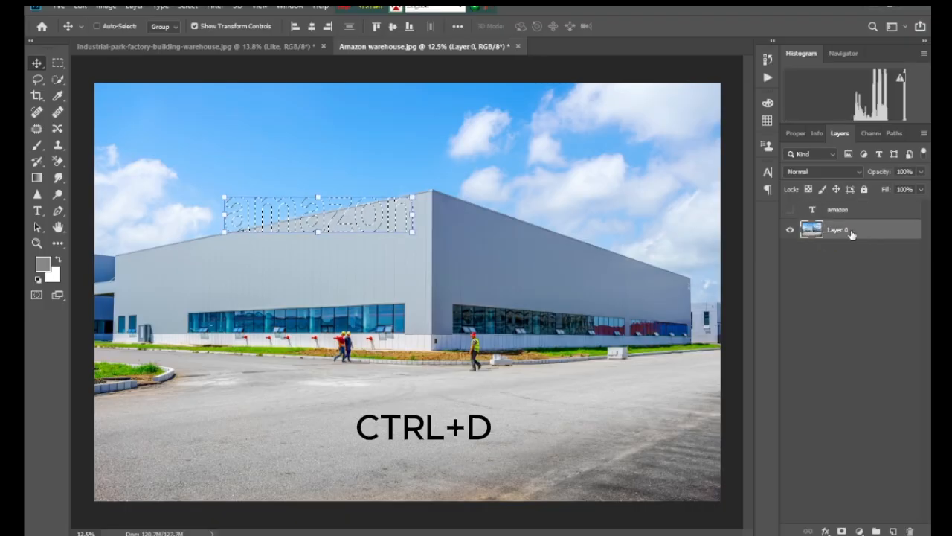
left_click(813, 232, "ctrl")
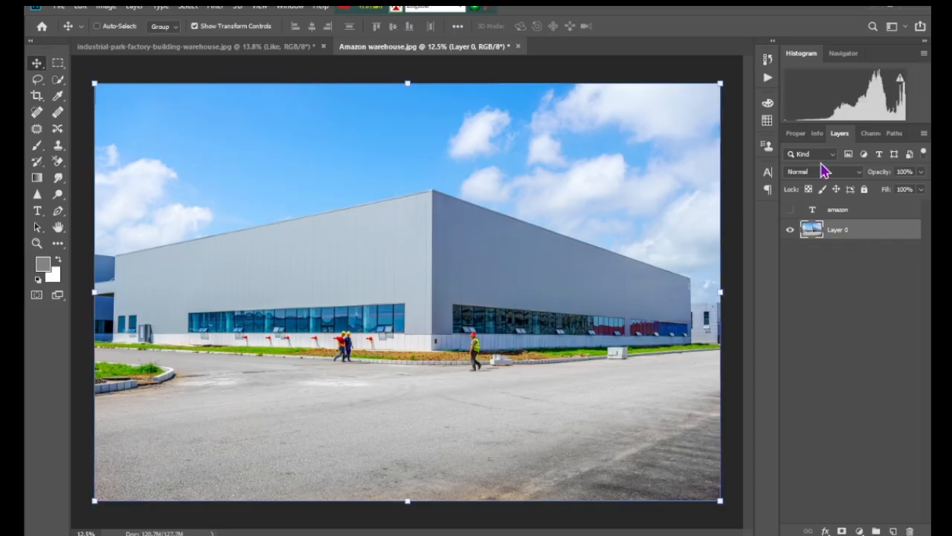
- In the Vanishing Point filter, define a perspective plane on the building's right wall between the roofline and the window strip
left_click(215, 7)
left_click(230, 116)
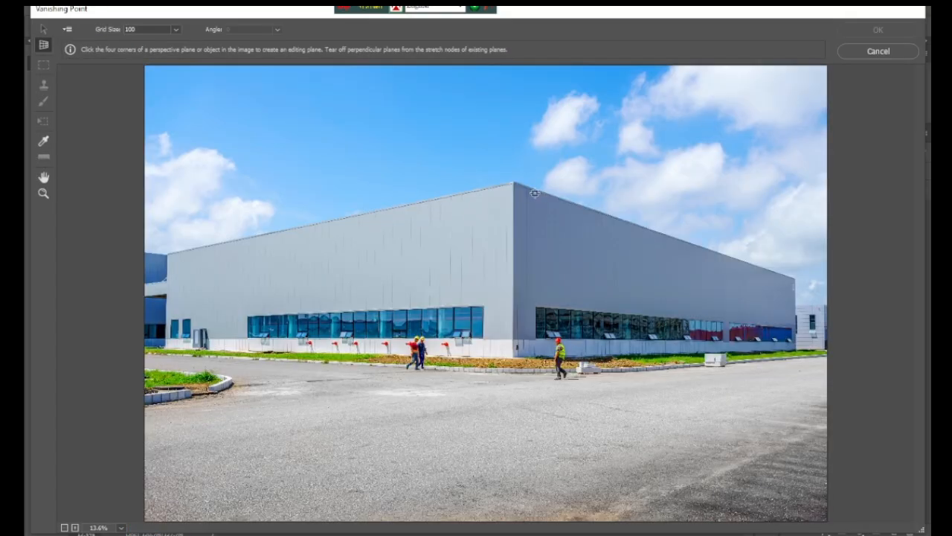
left_click(534, 193)
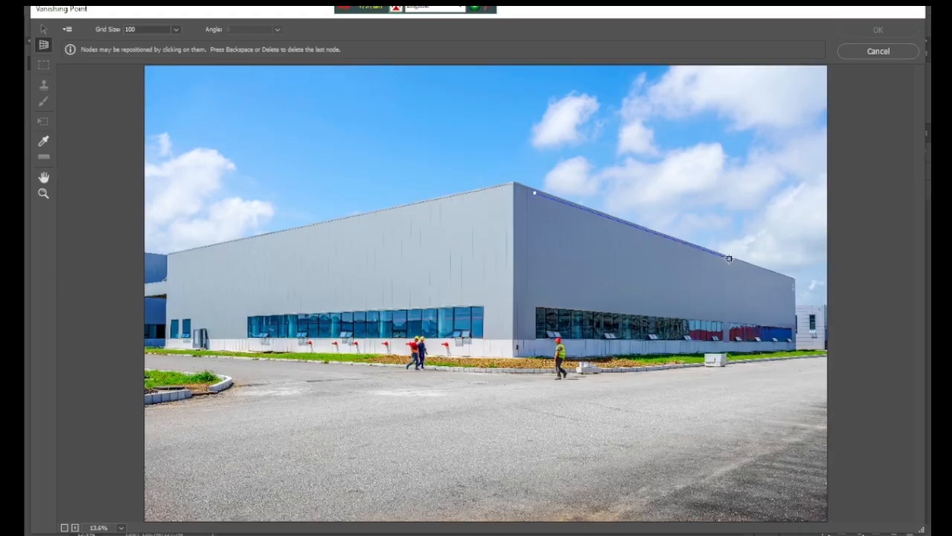
left_click(731, 320)
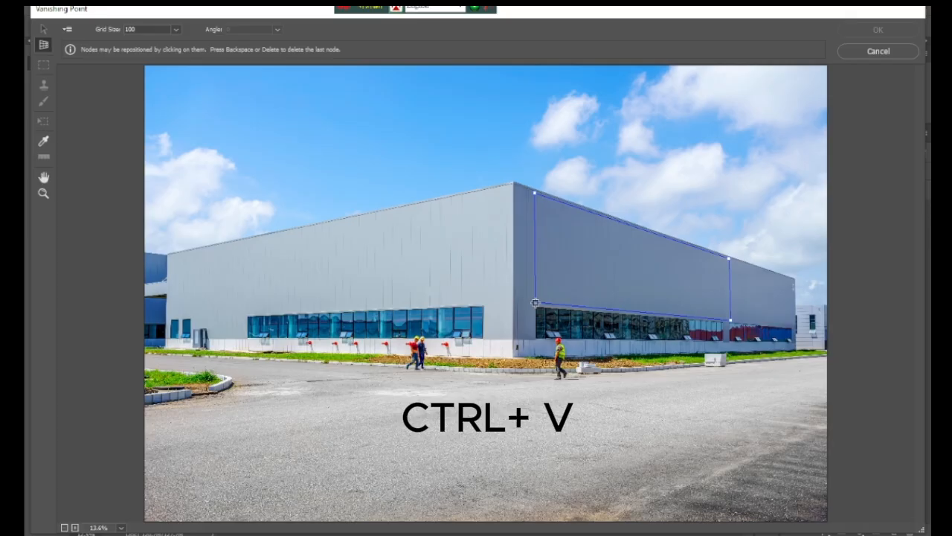
left_click(535, 303)
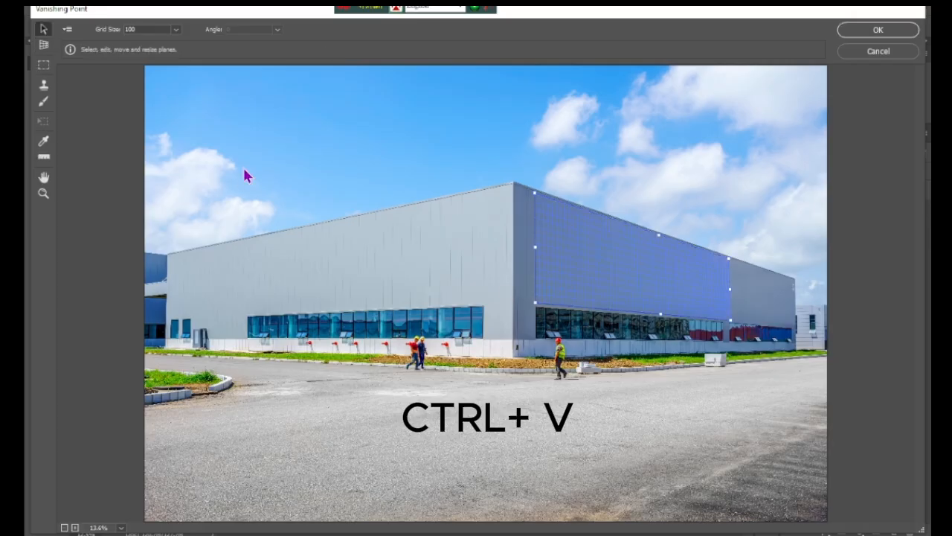
- Paste the amazon lettering onto the Vanishing Point plane, scale it to fit the upper wall beside the corner, and apply the filter
key("ctrl+v")
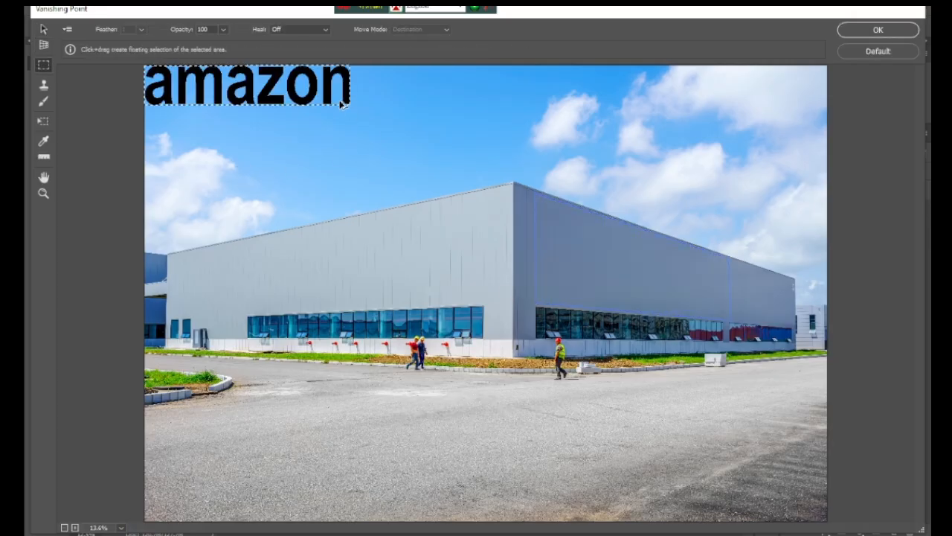
key("ctrl+t")
left_click_drag(341, 104, 631, 284)
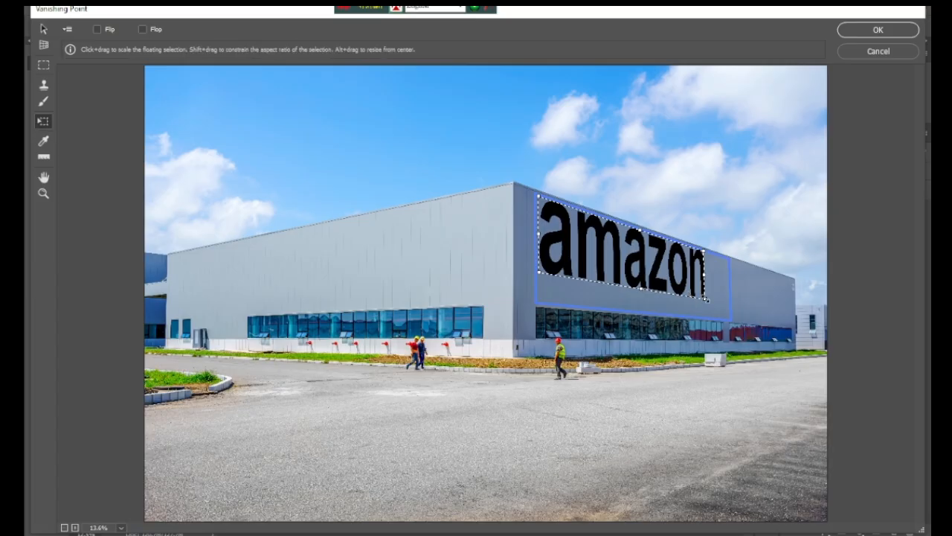
left_click_drag(707, 299, 683, 277)
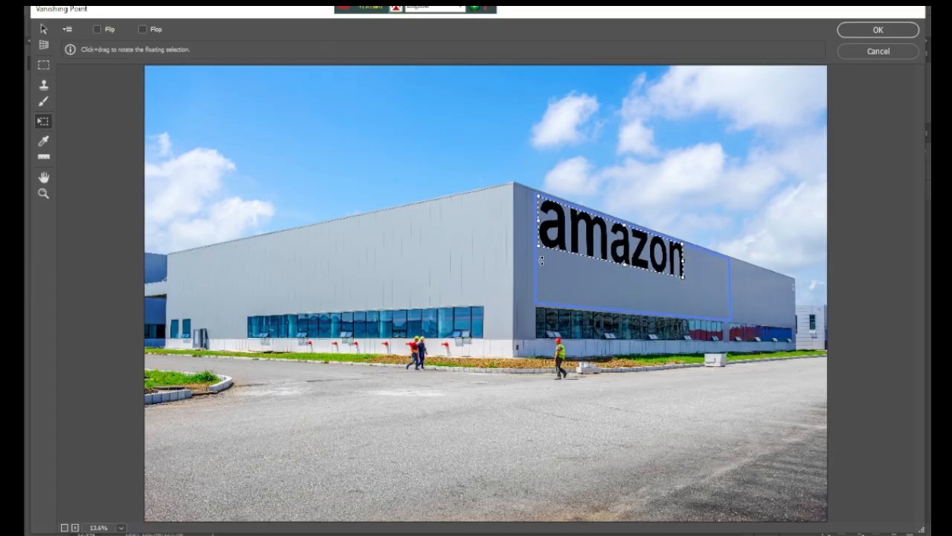
left_click(896, 33)
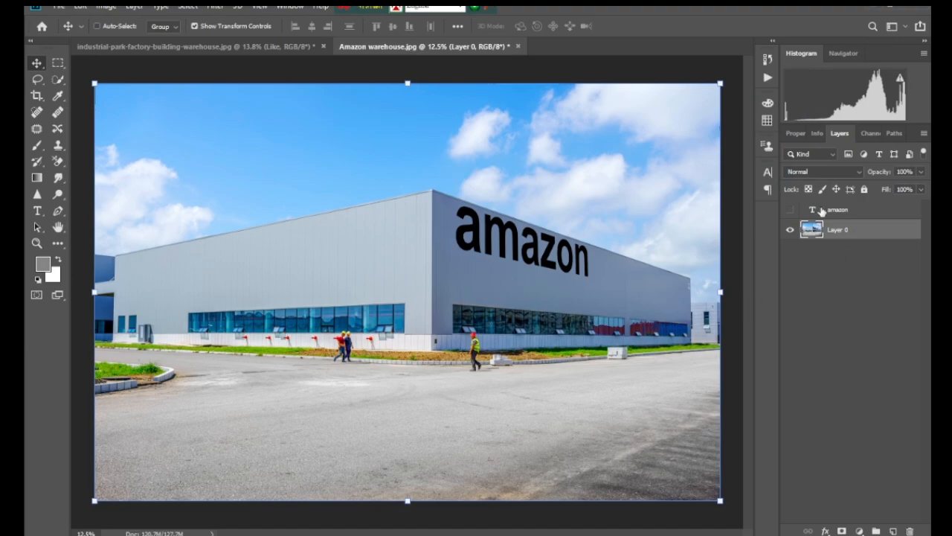
- In the amazon text layer's blending options, split the Blend If white slider for the underlying layer to 223 / 255
left_click(821, 212)
left_click(825, 531)
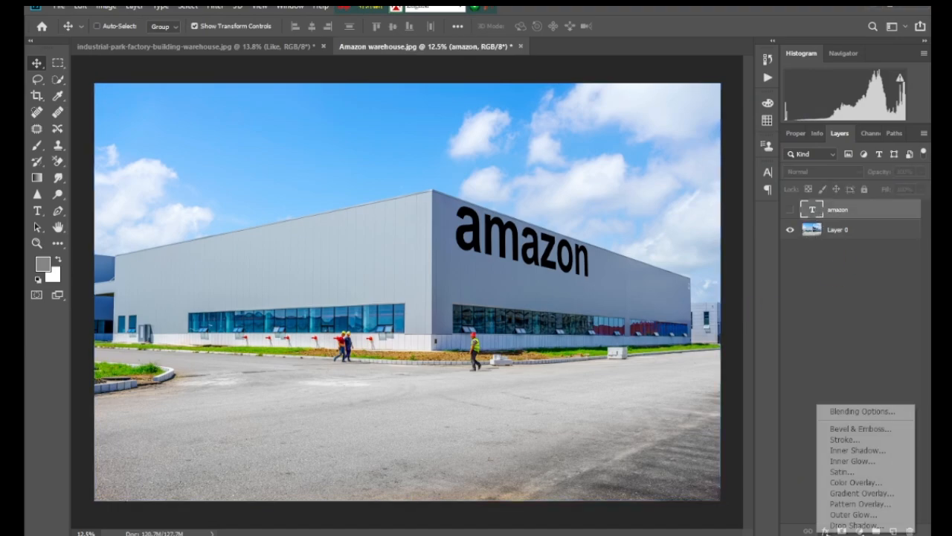
left_click(865, 411)
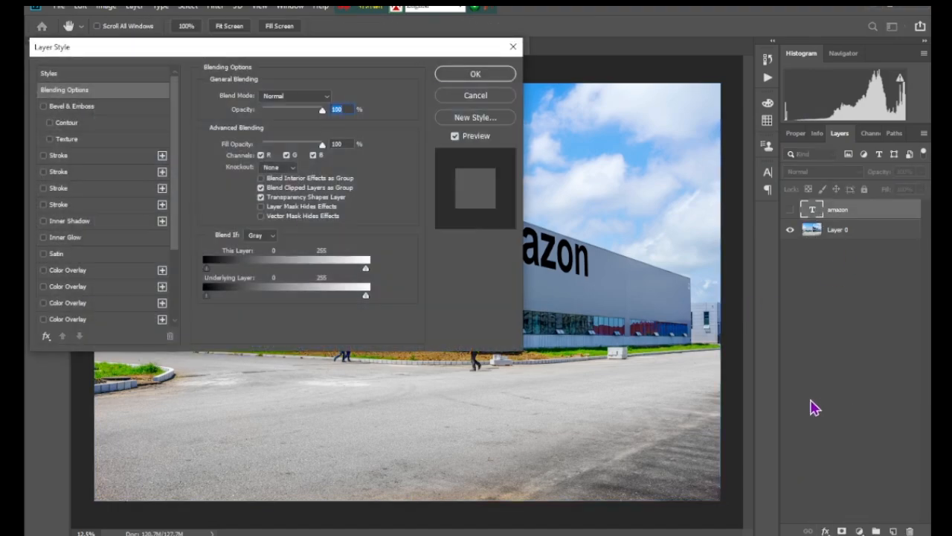
left_click_drag(381, 49, 291, 56)
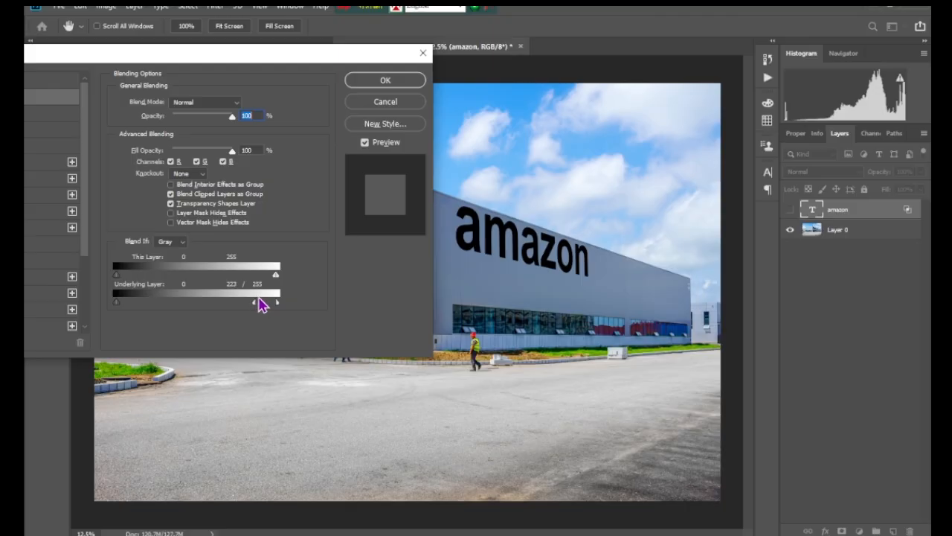
left_click(385, 82)
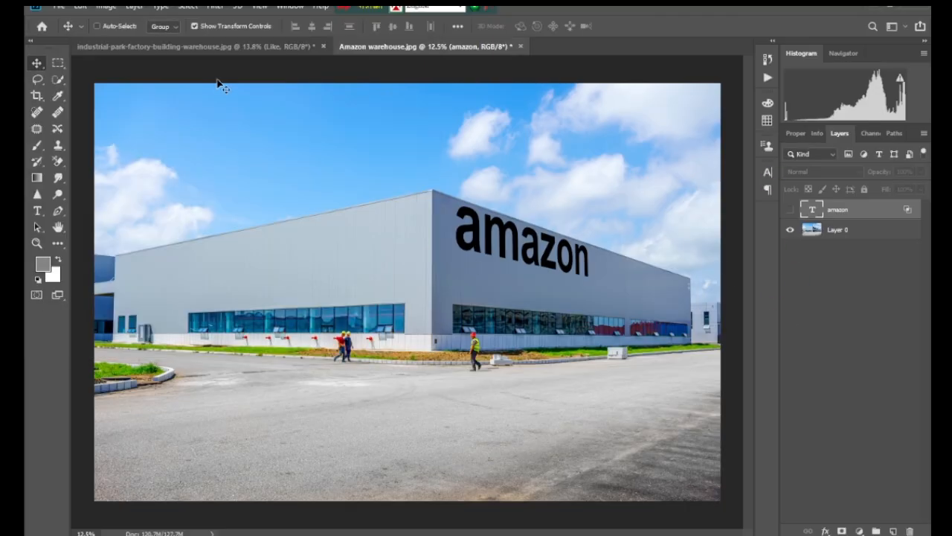
- Bring the orange Arrow layer from industrial-park-factory-building-warehouse.jpg into Amazon warehouse.jpg, directly above Layer 0
left_click(839, 232)
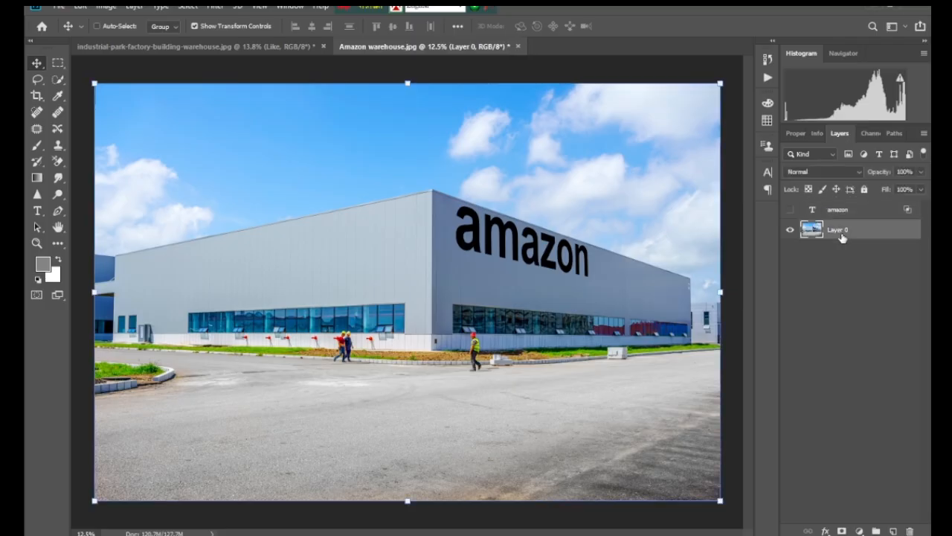
left_click(202, 46)
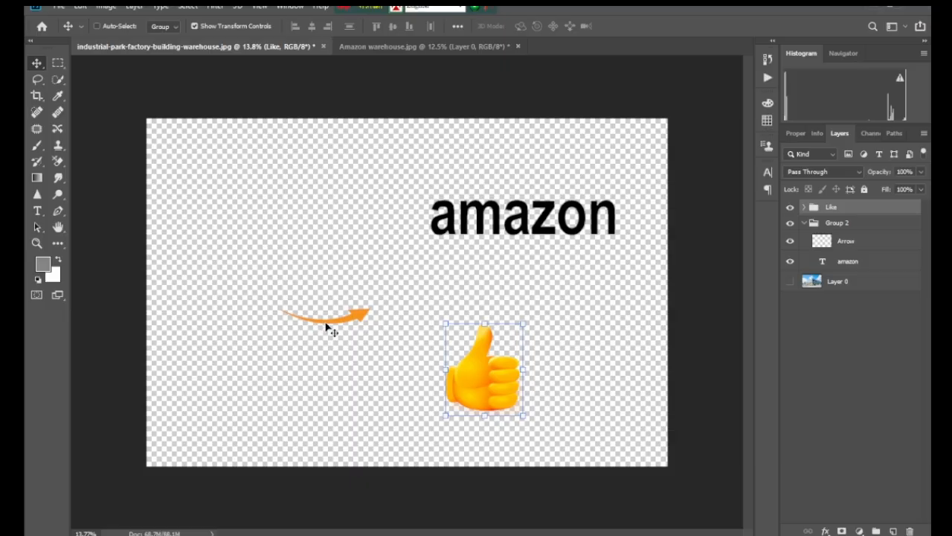
left_click(827, 242)
left_click_drag(337, 296, 345, 212)
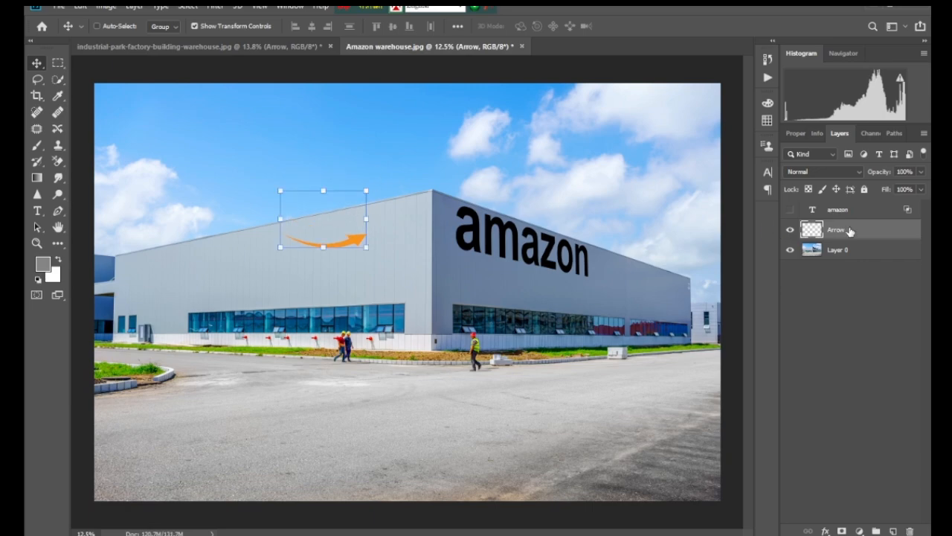
- Copy the Arrow layer's pixels and hide that layer, leaving Layer 0 active with nothing selected
right_click(812, 229)
left_click(816, 261)
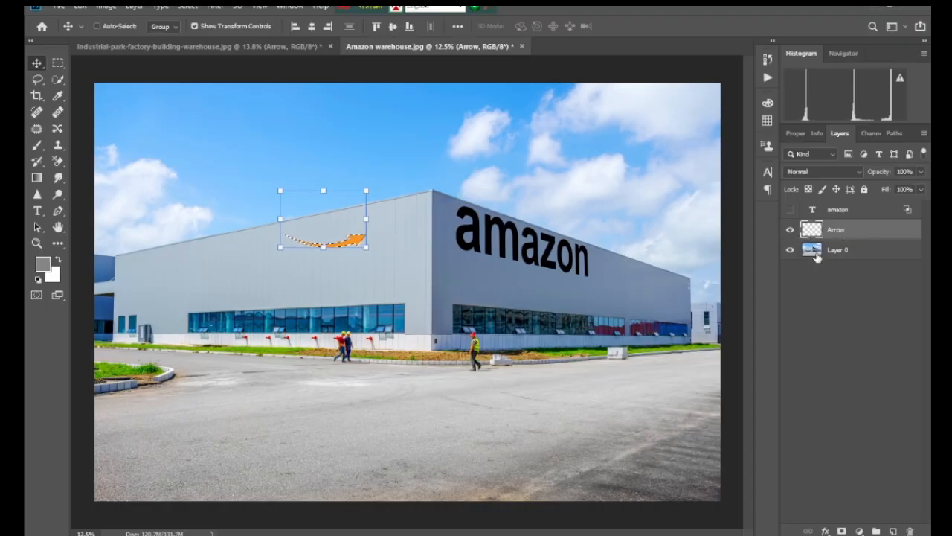
left_click(816, 253)
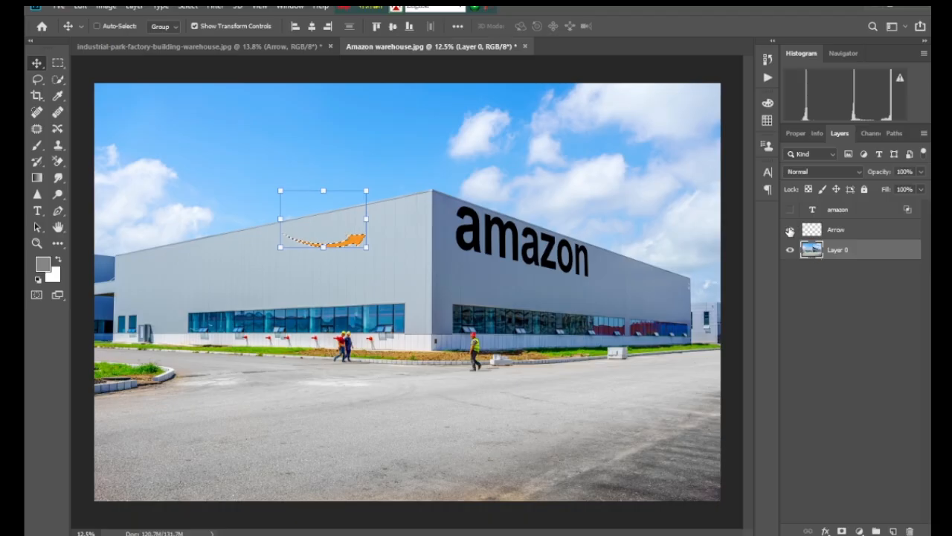
left_click(789, 230)
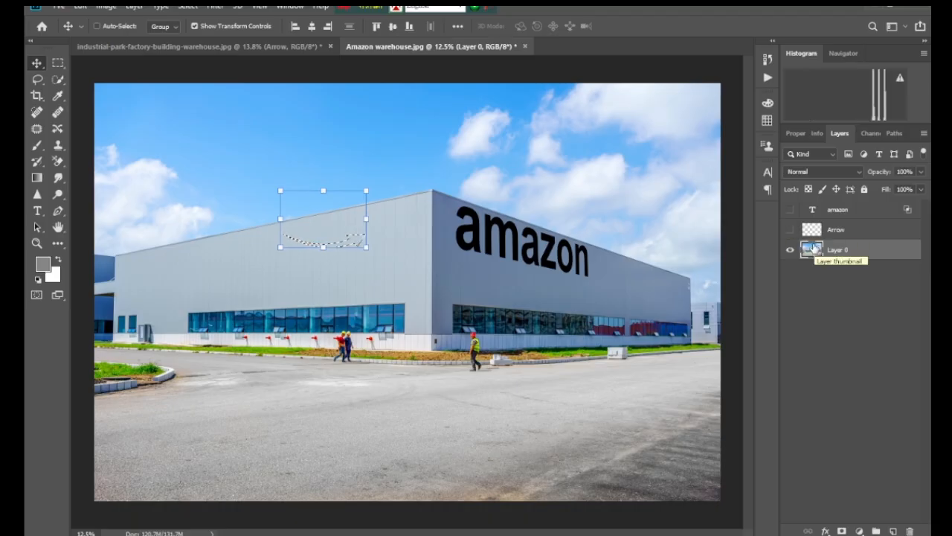
left_click(813, 248, "ctrl")
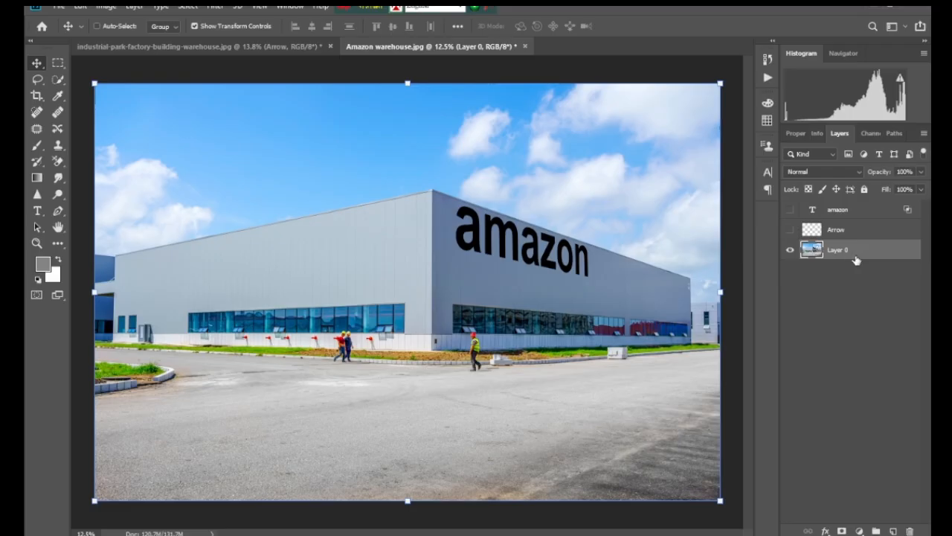
- Open Layer 0 in the Vanishing Point filter and paste the copied orange arrow onto the wall's perspective plane below the amazon lettering
left_click(215, 7)
left_click(242, 113)
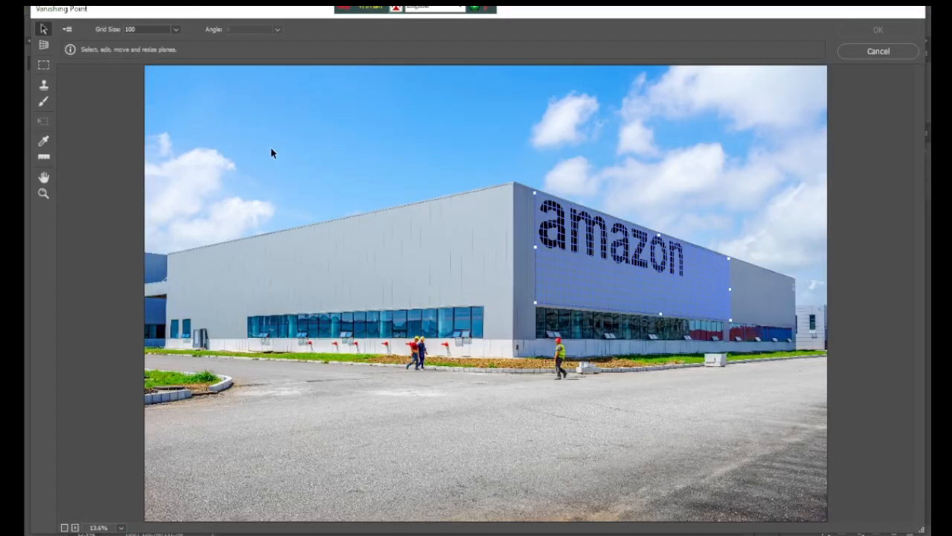
key("ctrl+v")
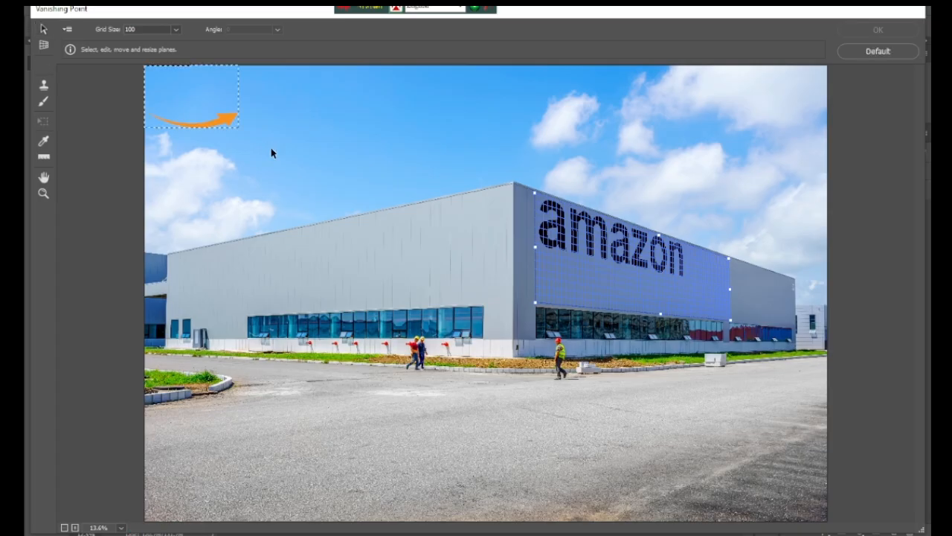
left_click_drag(187, 93, 617, 225)
- Scale the pasted arrow down, fit it closely beneath the middle letters of amazon, and apply the Vanishing Point filter
key("t")
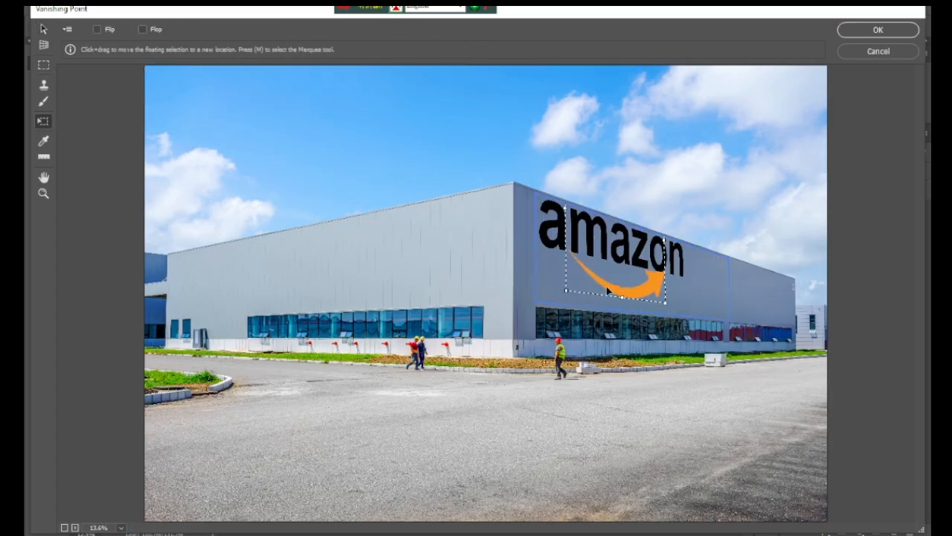
left_click_drag(608, 291, 563, 245)
left_click_drag(636, 246, 659, 251)
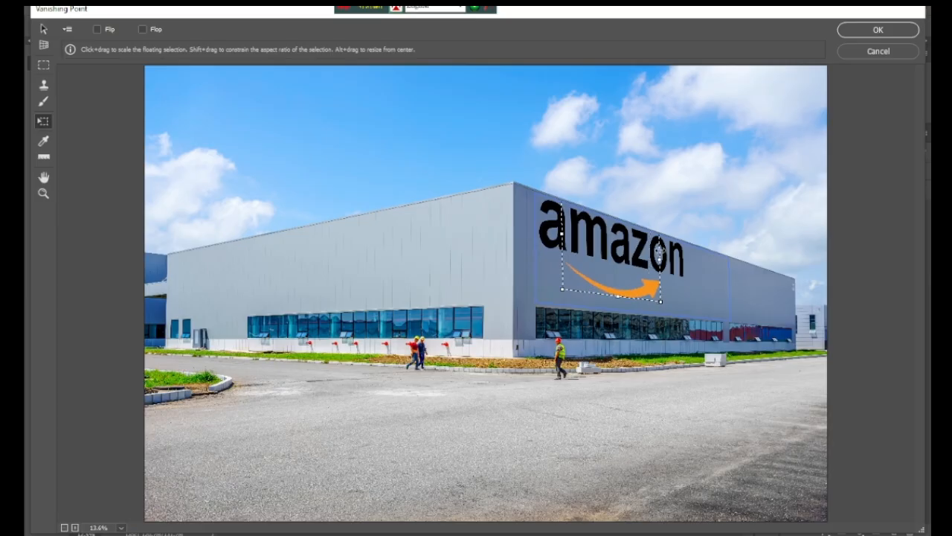
mouse_move(617, 283)
left_mouse_down()
mouse_move(613, 274)
mouse_move(577, 280)
mouse_move(612, 267)
left_mouse_up()
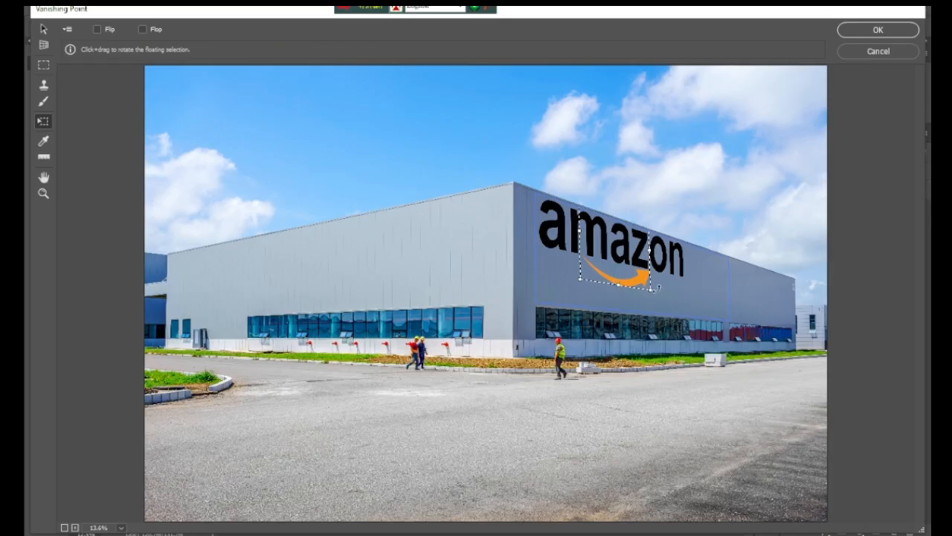
left_click_drag(652, 289, 616, 277)
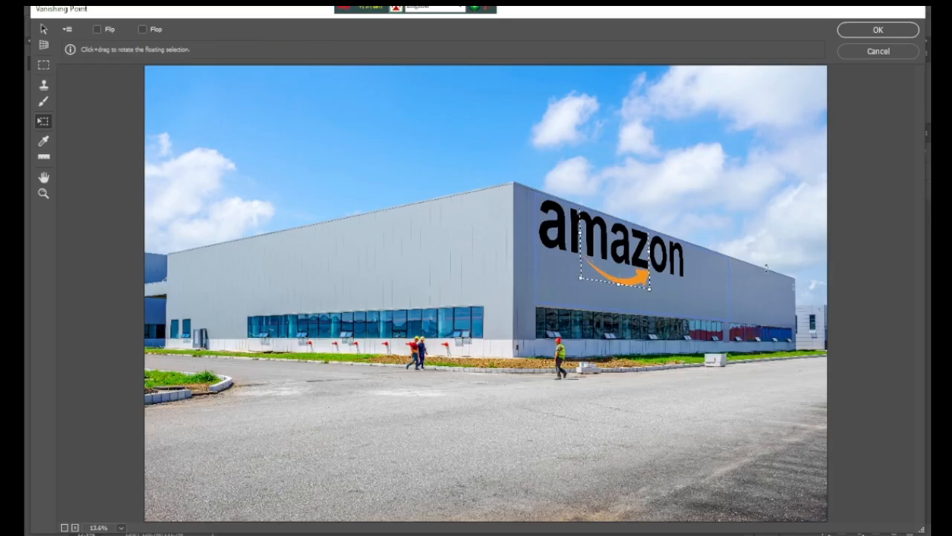
left_click(876, 31)
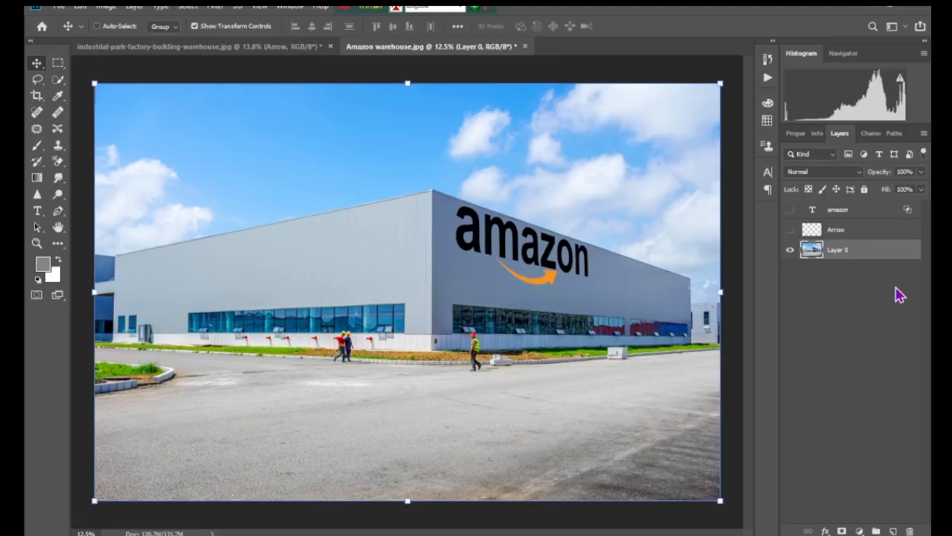
- In the Arrow layer's blending options, split the Blend If white slider for the underlying layer to 225 / 255
left_click(846, 231)
left_click(825, 531)
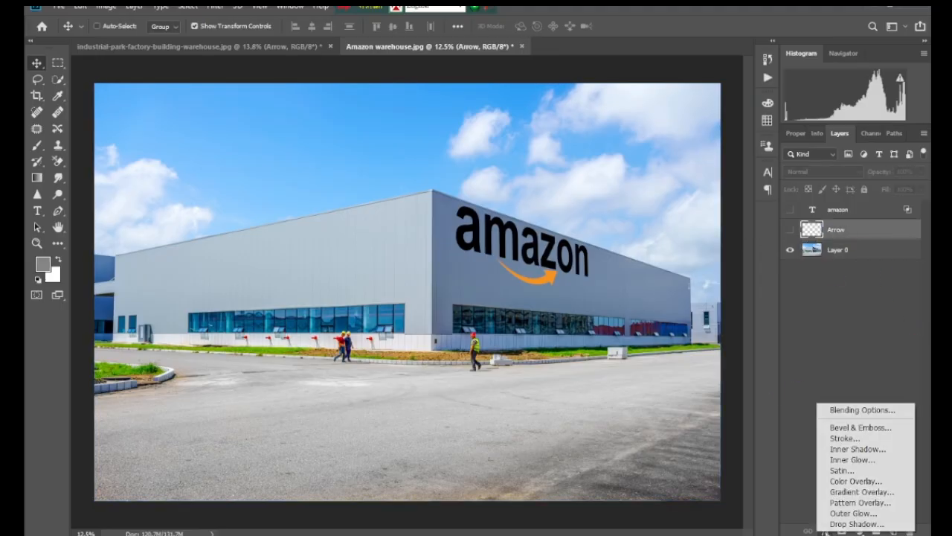
left_click(857, 409)
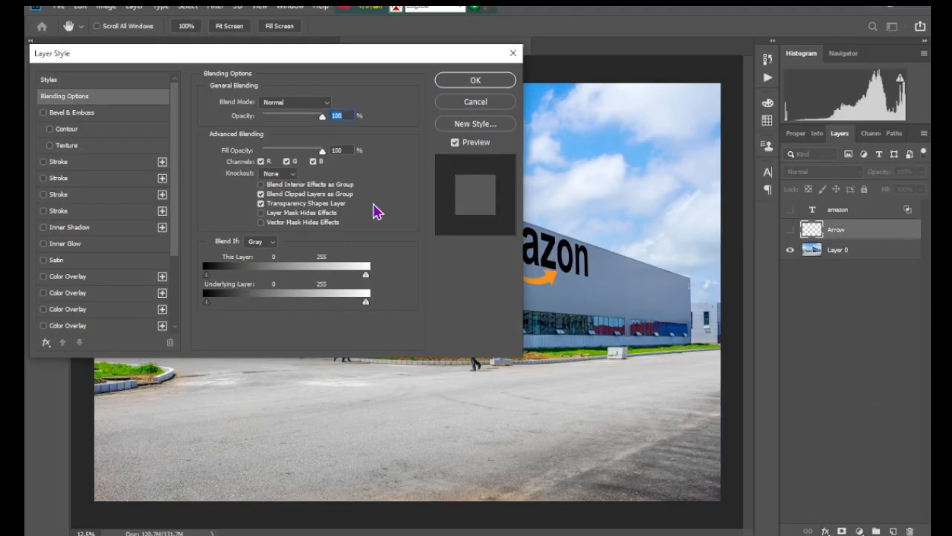
left_click_drag(374, 61, 329, 58)
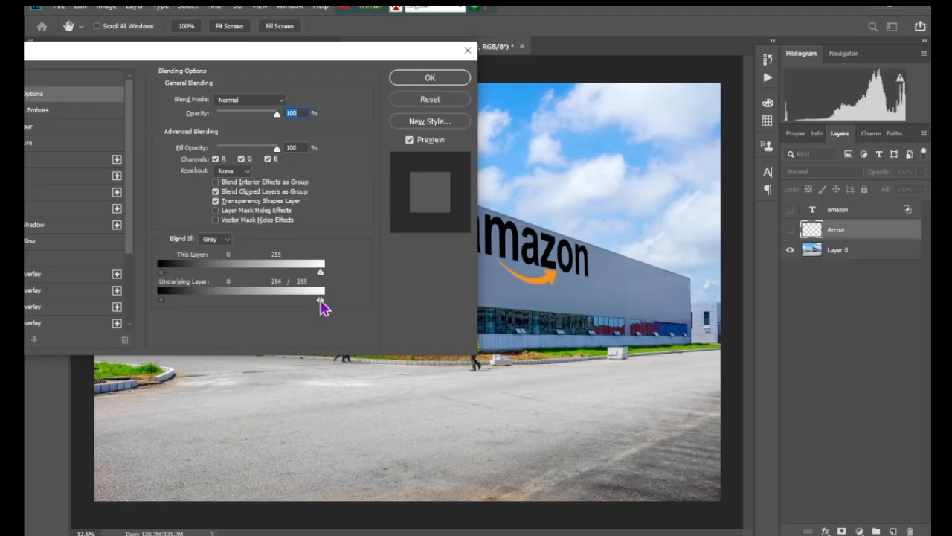
left_click_drag(322, 308, 318, 305)
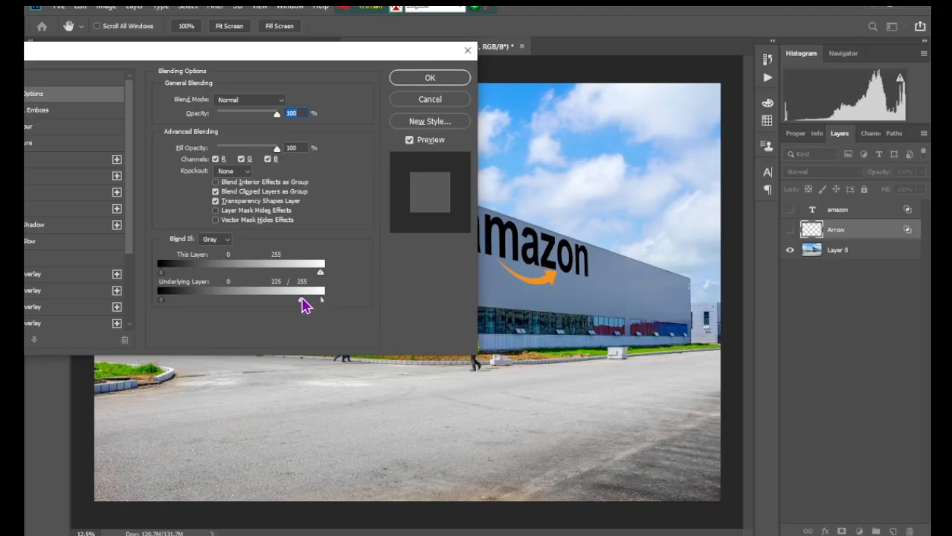
left_click(450, 79)
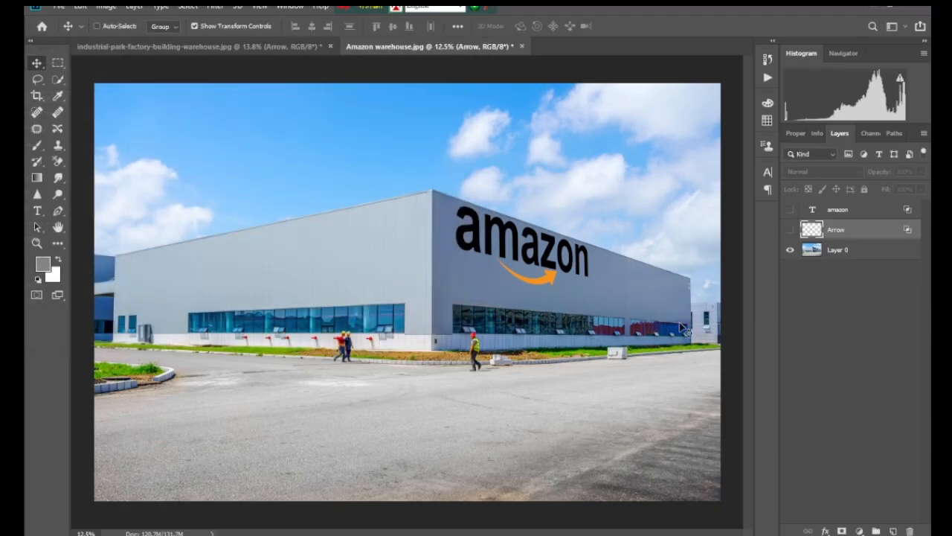